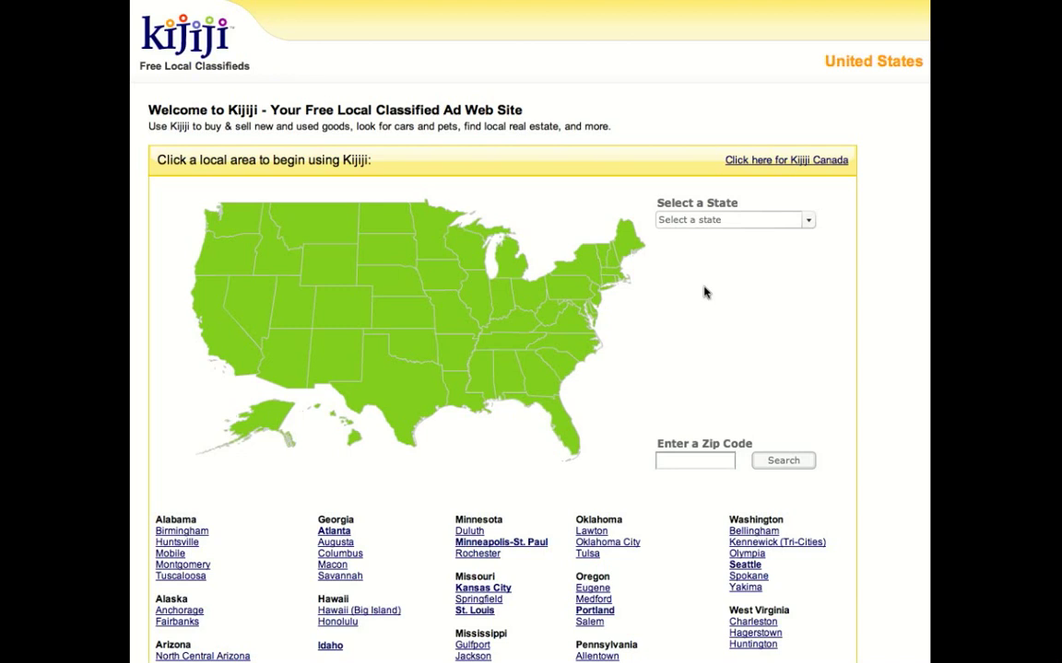
- Open the San Diego local classifieds site from the United States city list
scroll(857, 263, down, 7)
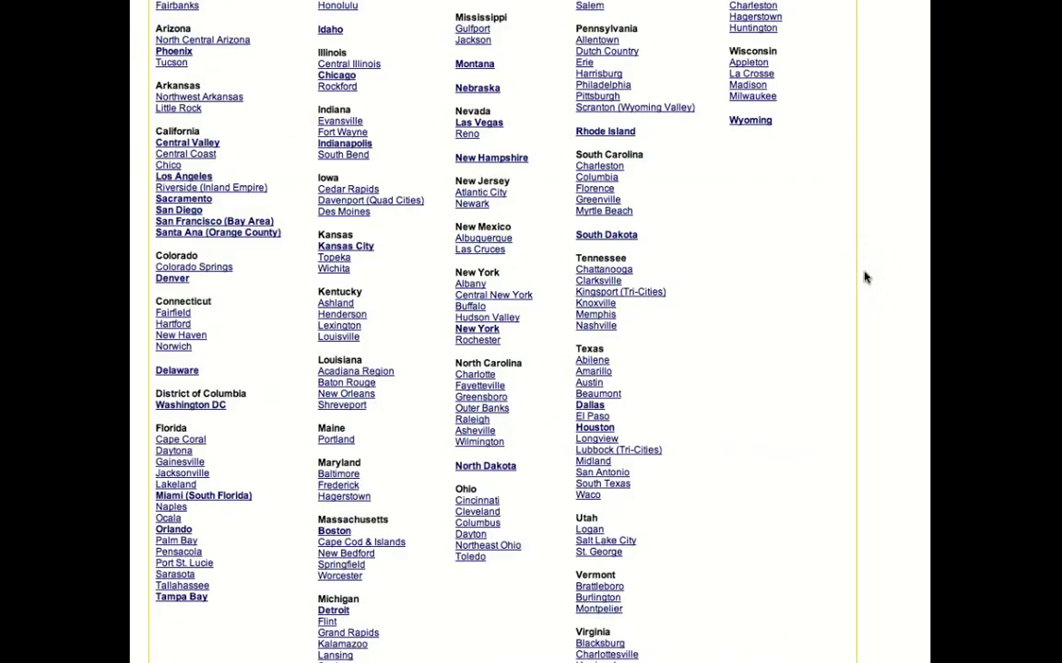
scroll(867, 277, up, 6)
scroll(864, 277, down, 7)
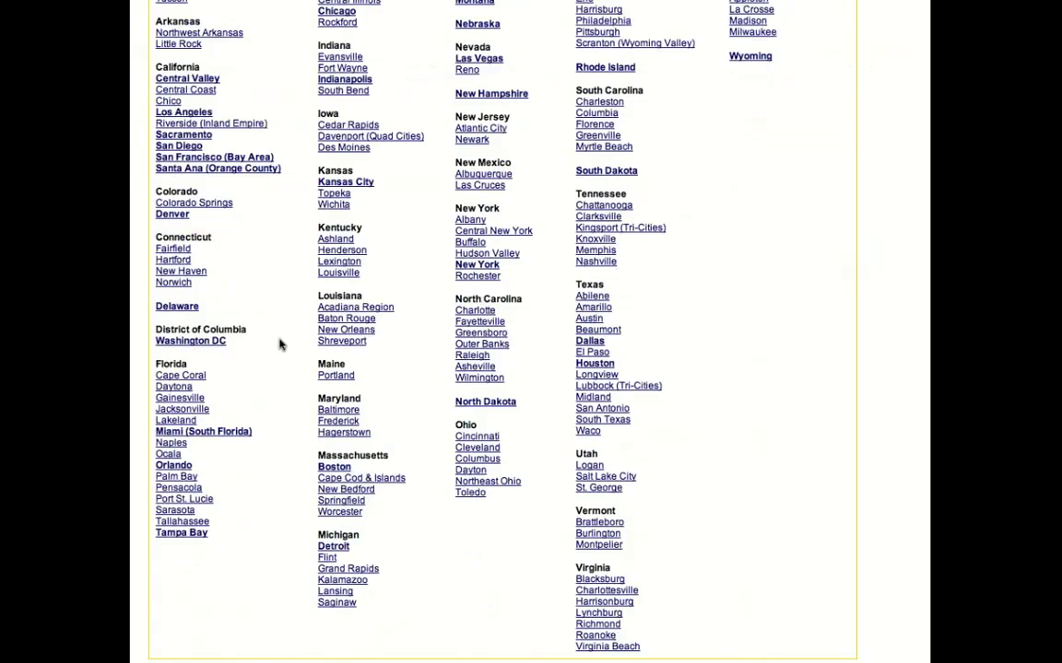
scroll(284, 328, up, 1)
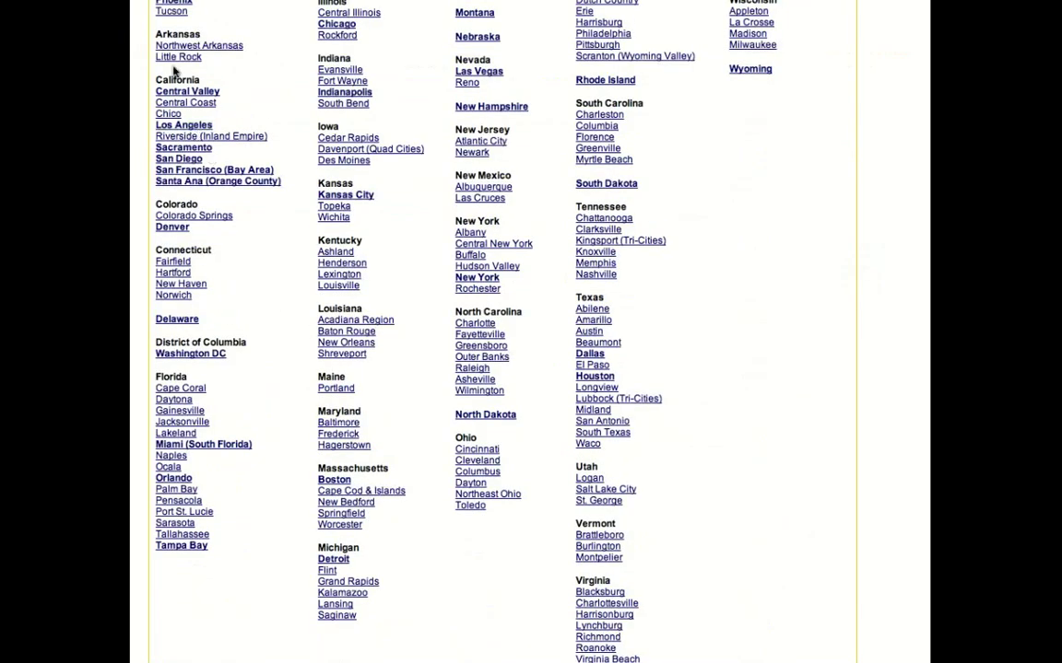
click(181, 158)
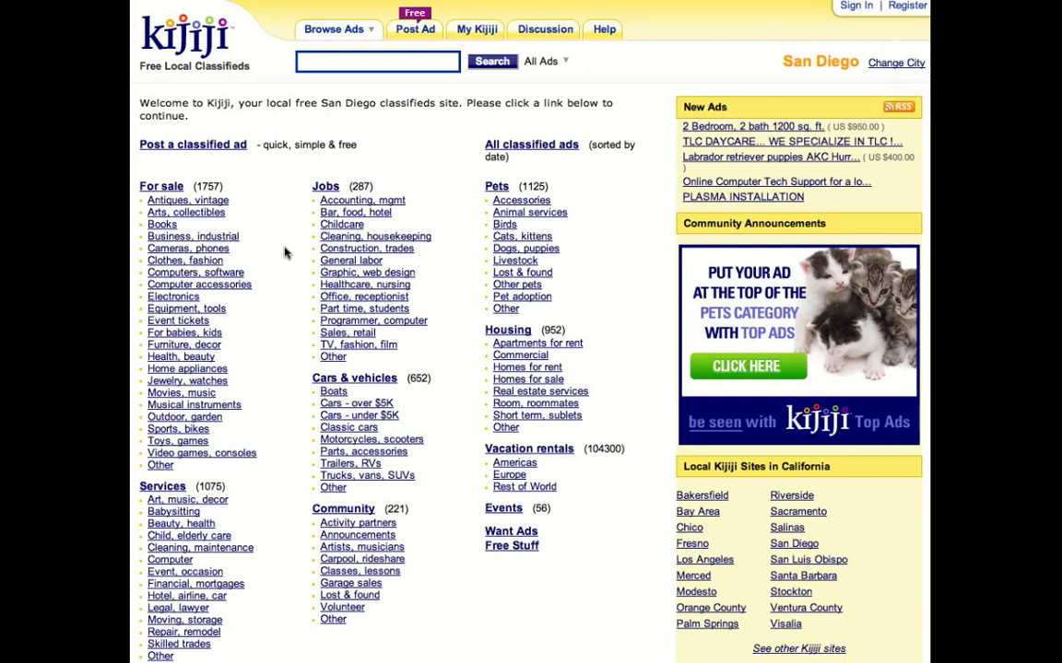
- Scroll the San Diego home page down to the Services category and its Computer link
scroll(284, 252, down, 3)
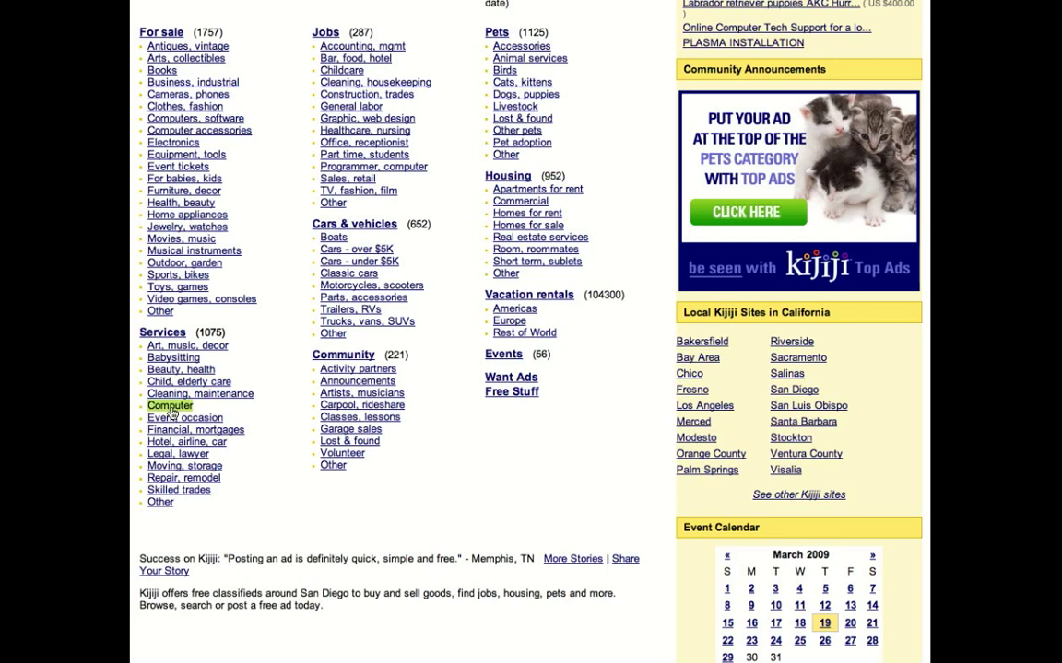
- Browse the San Diego Computer services listings
click(171, 412)
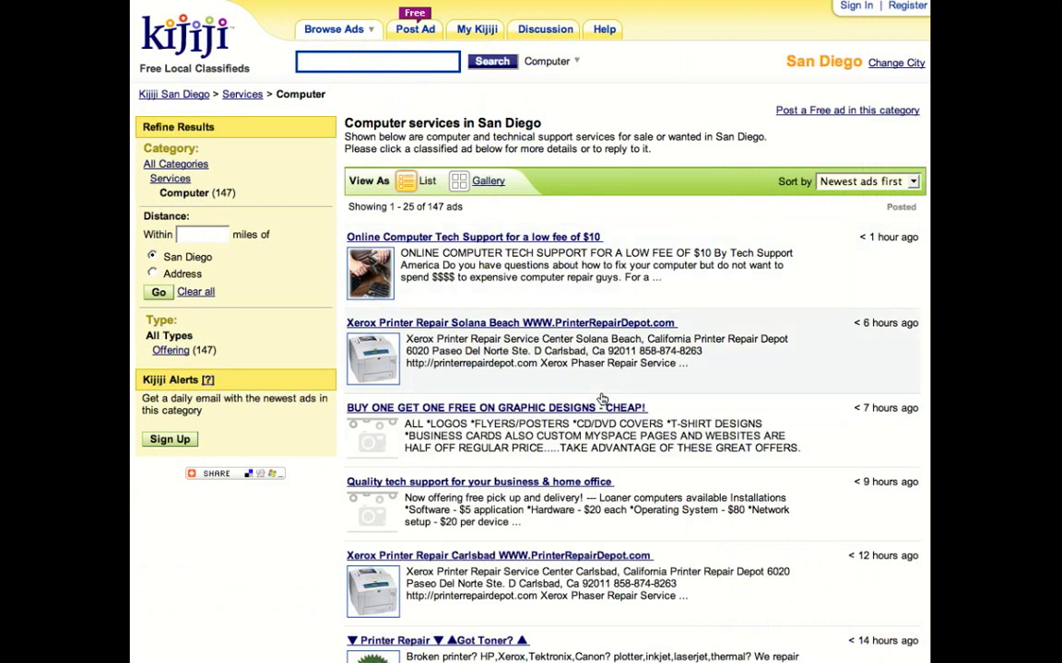
scroll(602, 398, down, 10)
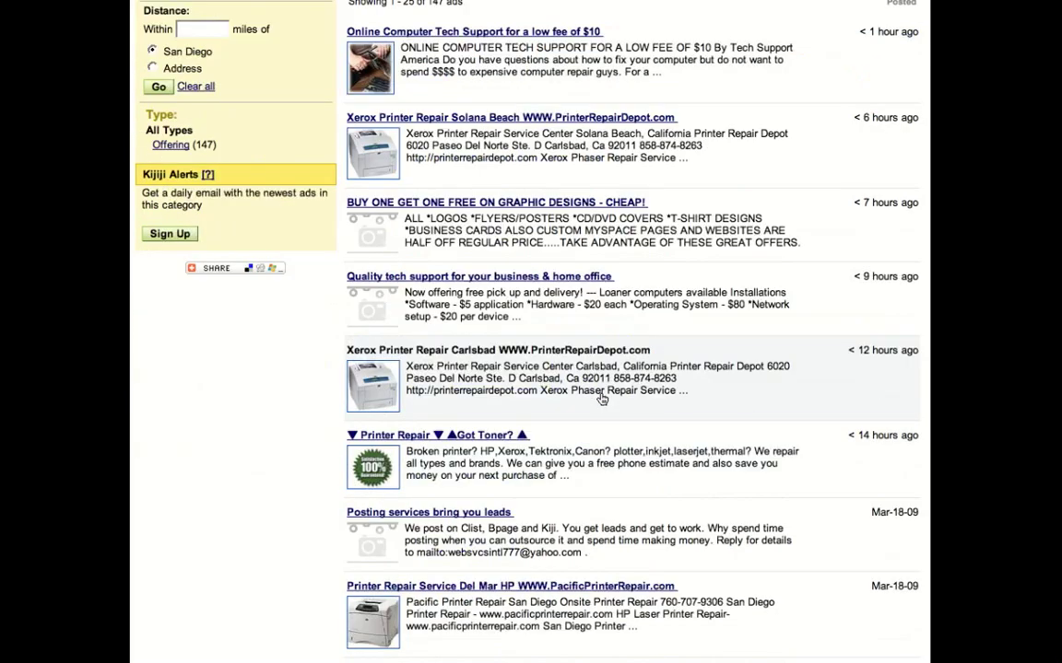
scroll(602, 398, up, 10)
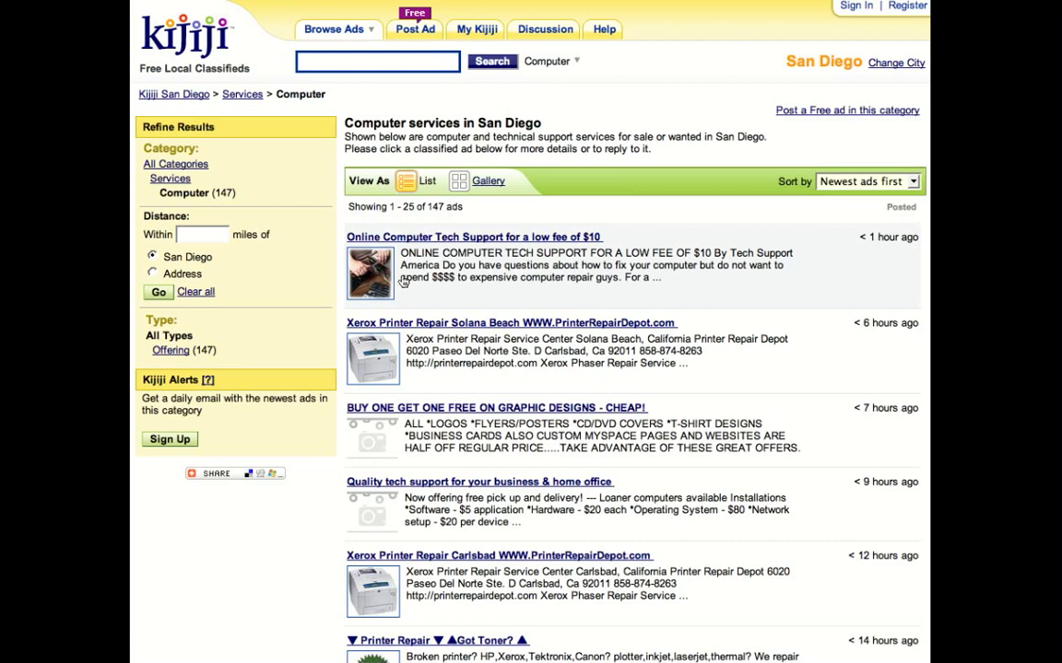
- Start a new free ad in the Services > Computer category
click(406, 29)
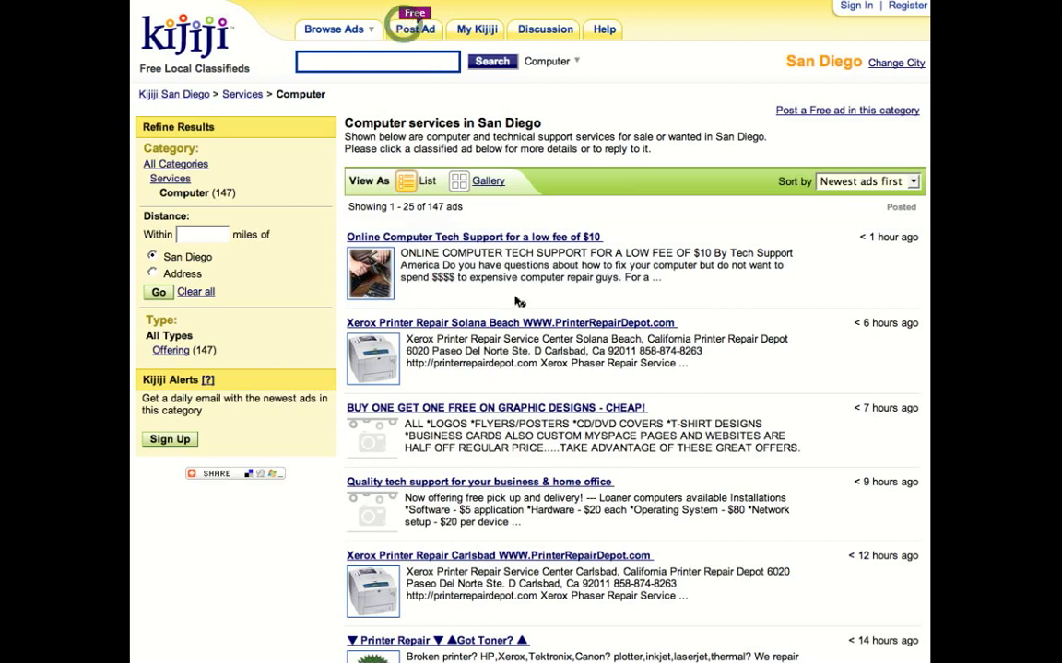
scroll(242, 468, down, 3)
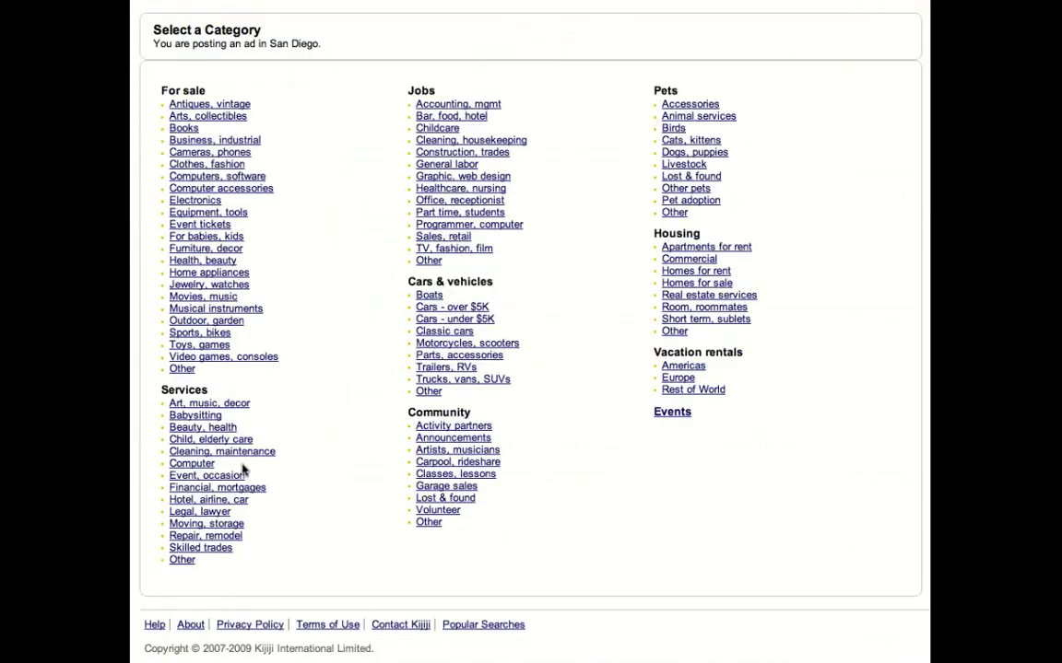
click(439, 456)
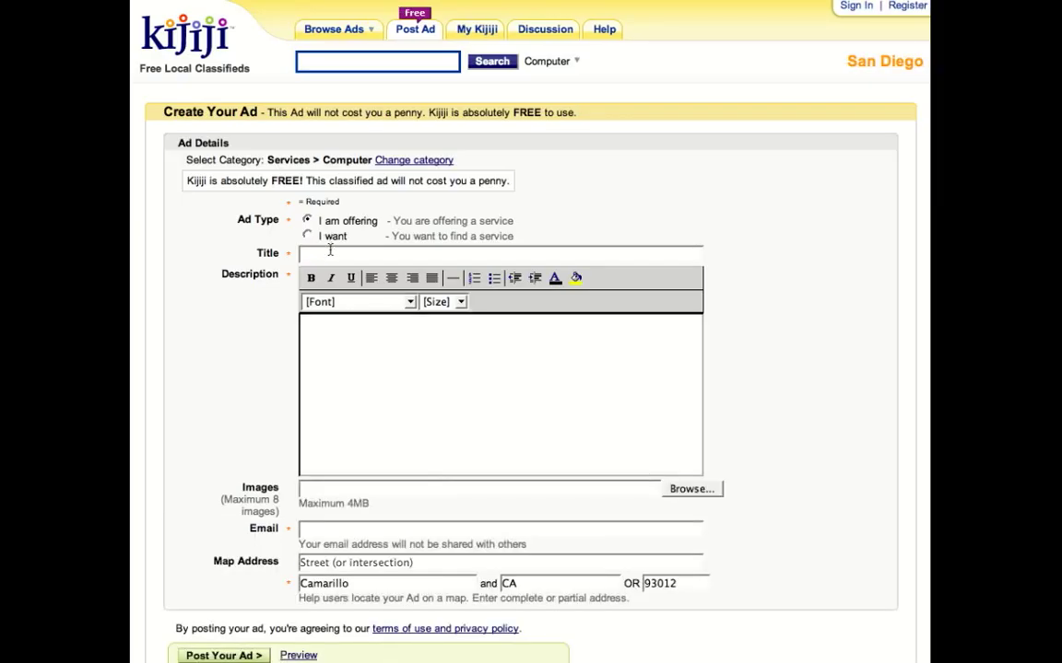
- Title the ad 'California Internet Marketing Pros' with the contact phone number, then paste copied text into the description
click(329, 253)
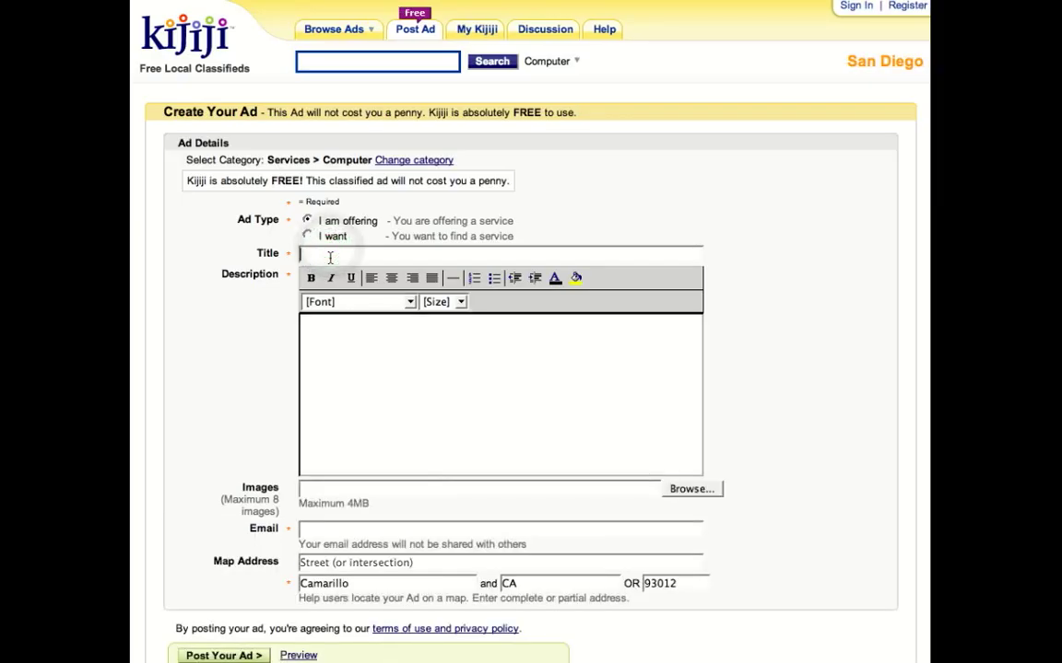
text(California)
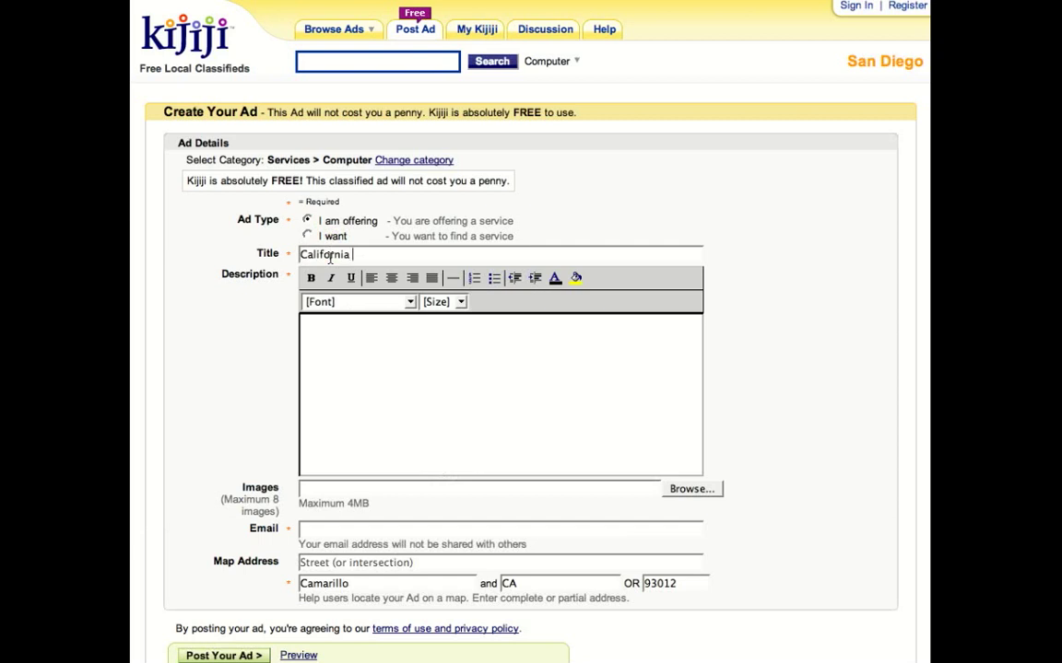
text( Internet Marketing Pros )
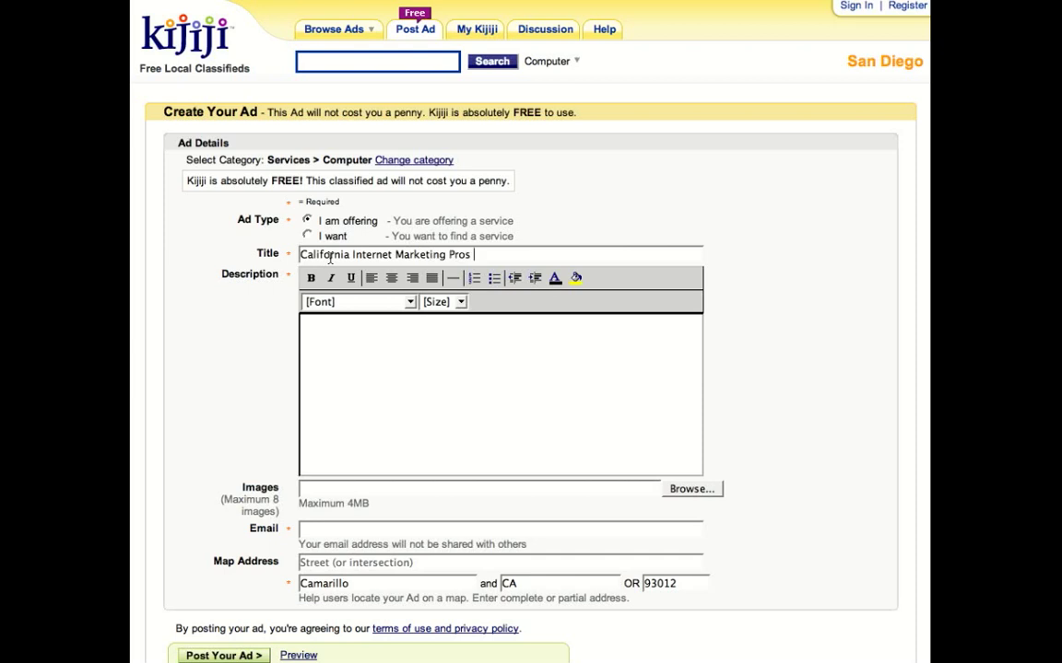
click(347, 363)
text(http://www.kijiji.com/)
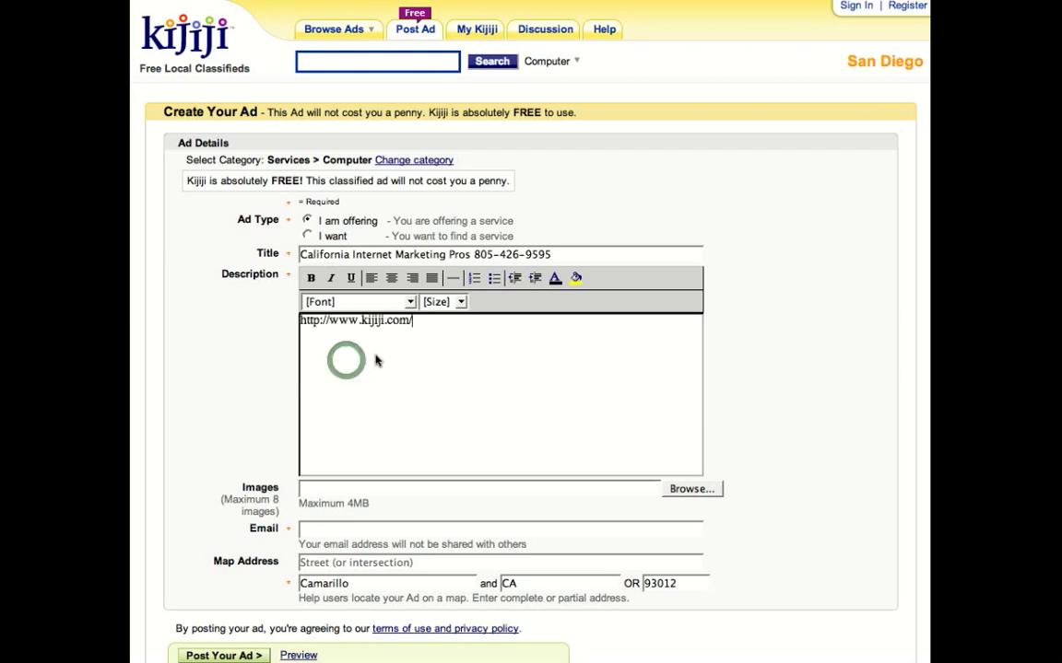
- Replace the pasted address with 'California Search Engine Marketing Professionals', adding the website and phone on new lines
triple_click(382, 325)
key(BackSpace)
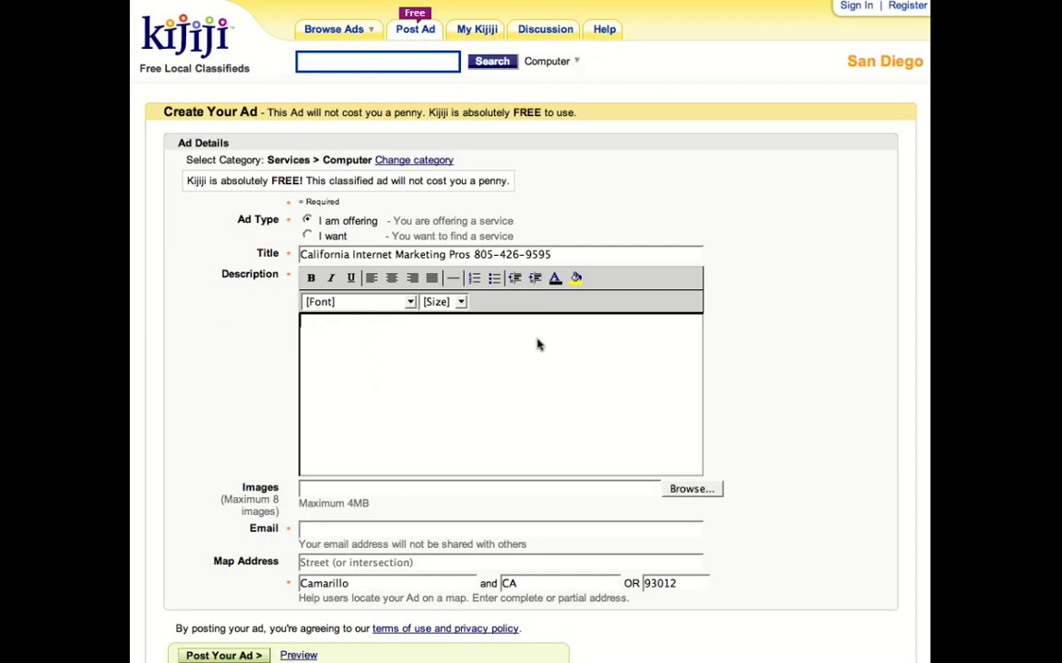
text(California Search)
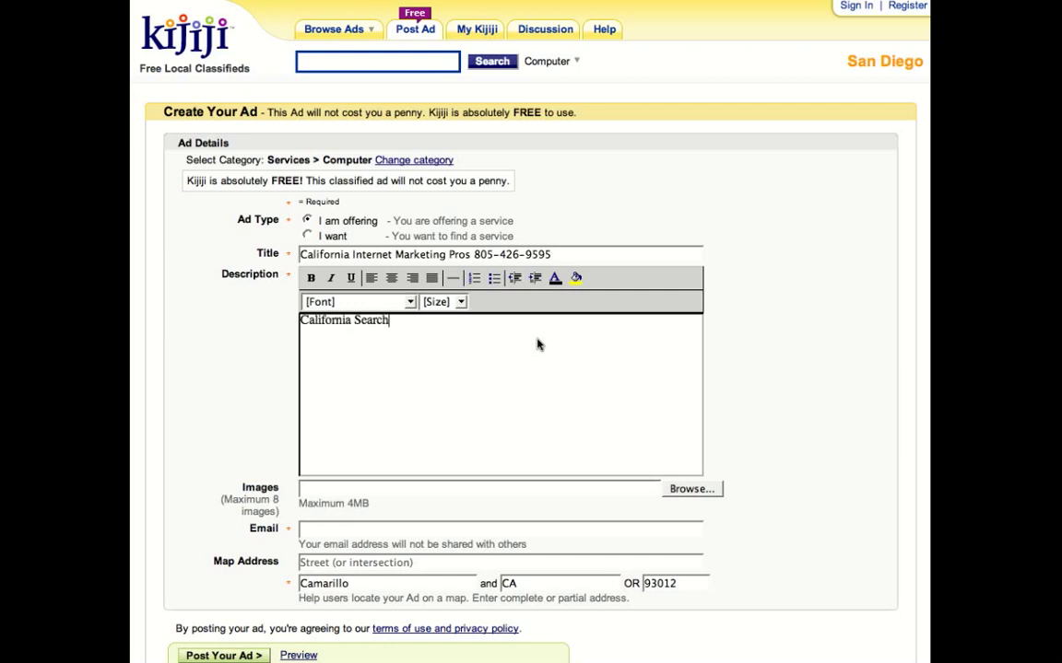
text( Engine Marketing )
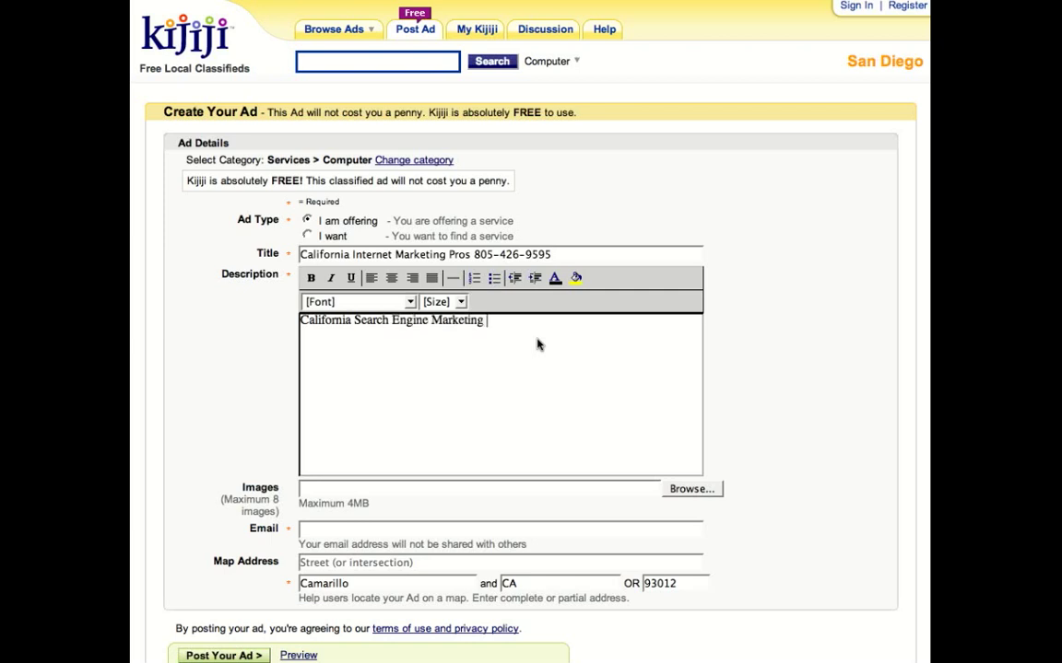
text(Professionals)
key(Return)
text(www.)
key(BackSpace)
key(BackSpace)
text(w.scottdaviswebdesign.com)
key(Return)
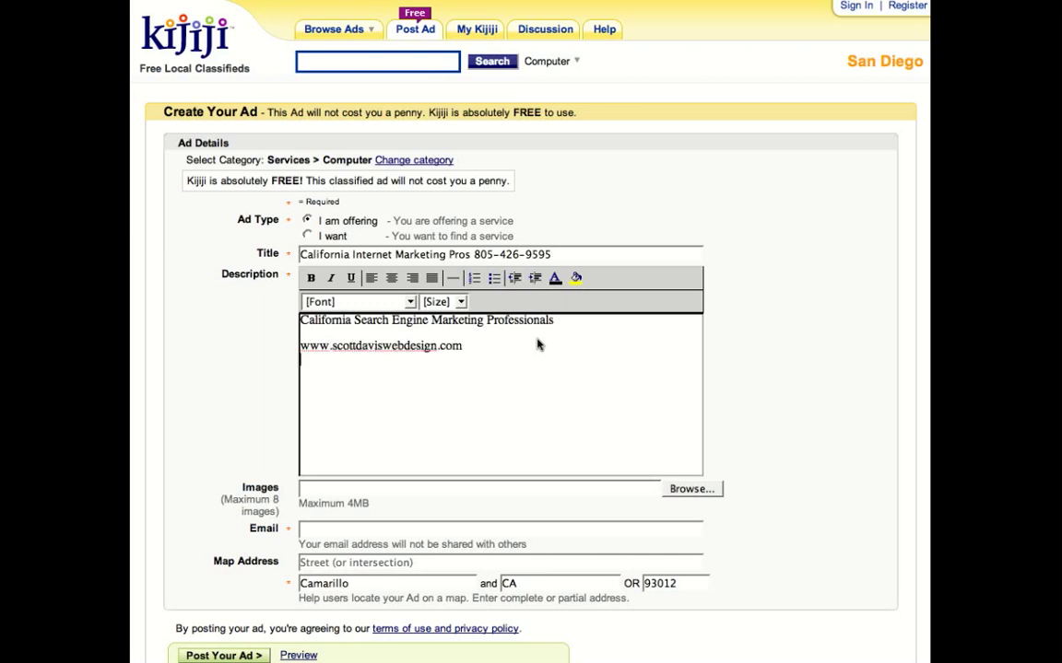
scroll(599, 341, down, 3)
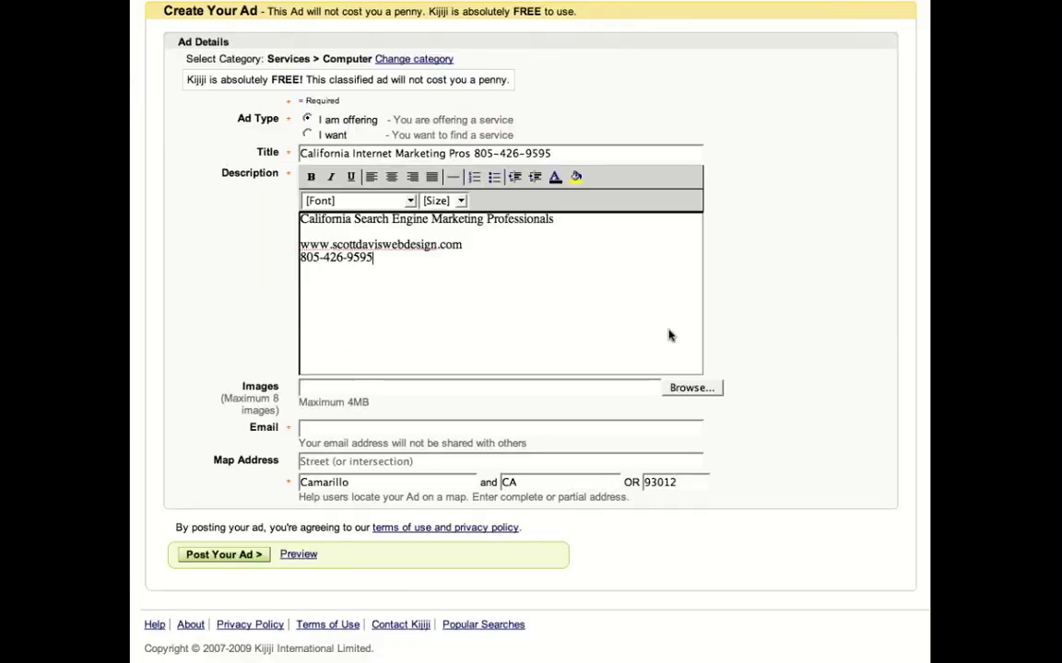
- Attach logo.jpg from the recent images folder as the ad's image
click(693, 388)
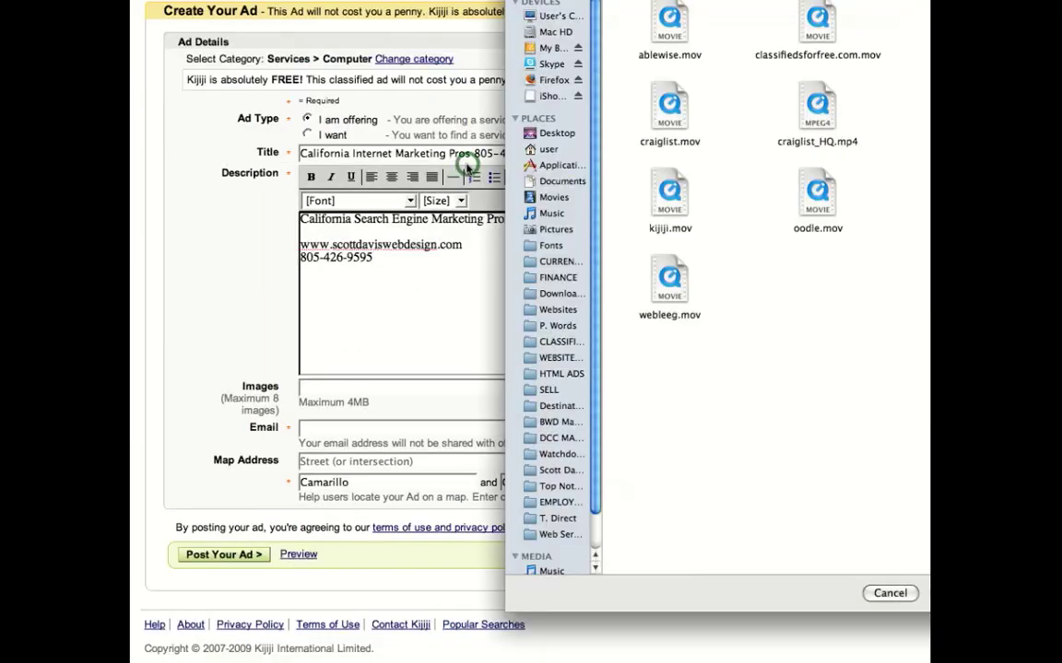
click(559, 373)
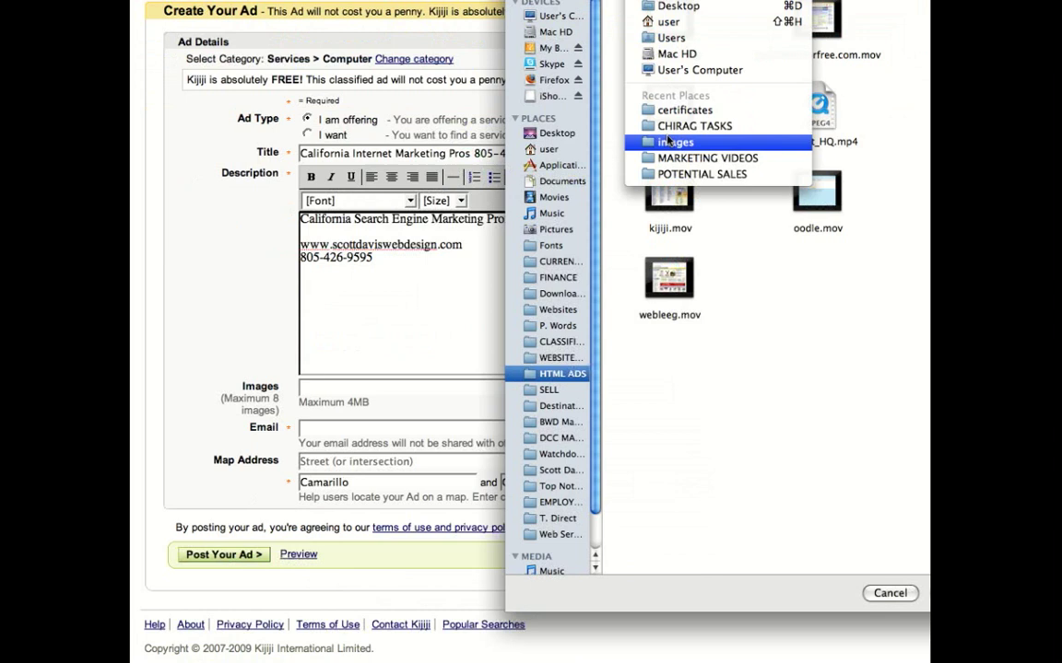
click(668, 141)
click(664, 19)
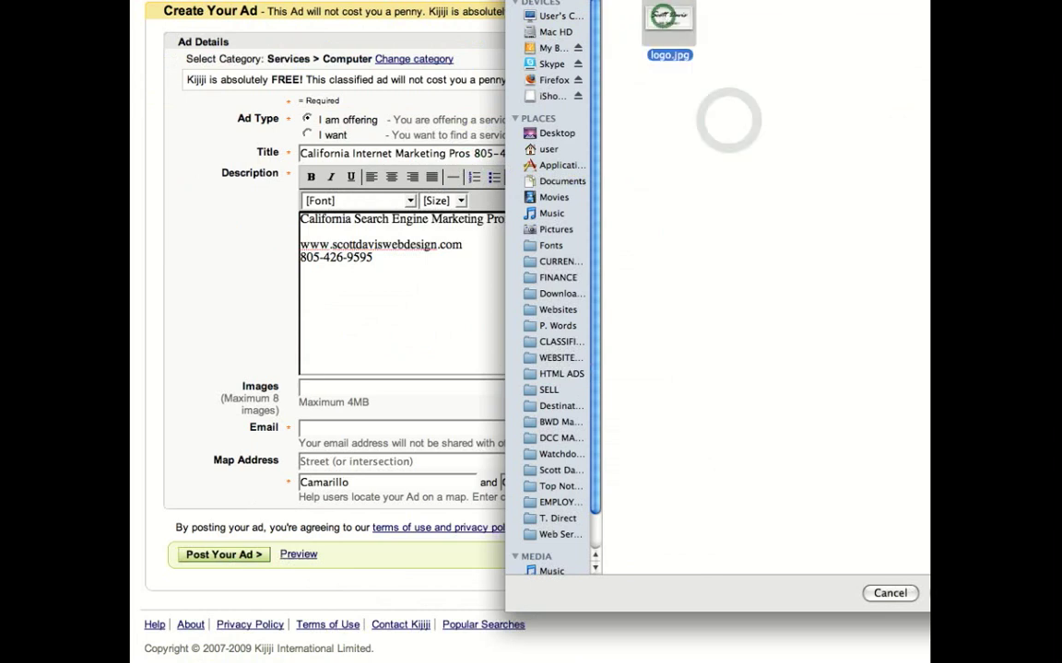
double_click(664, 19)
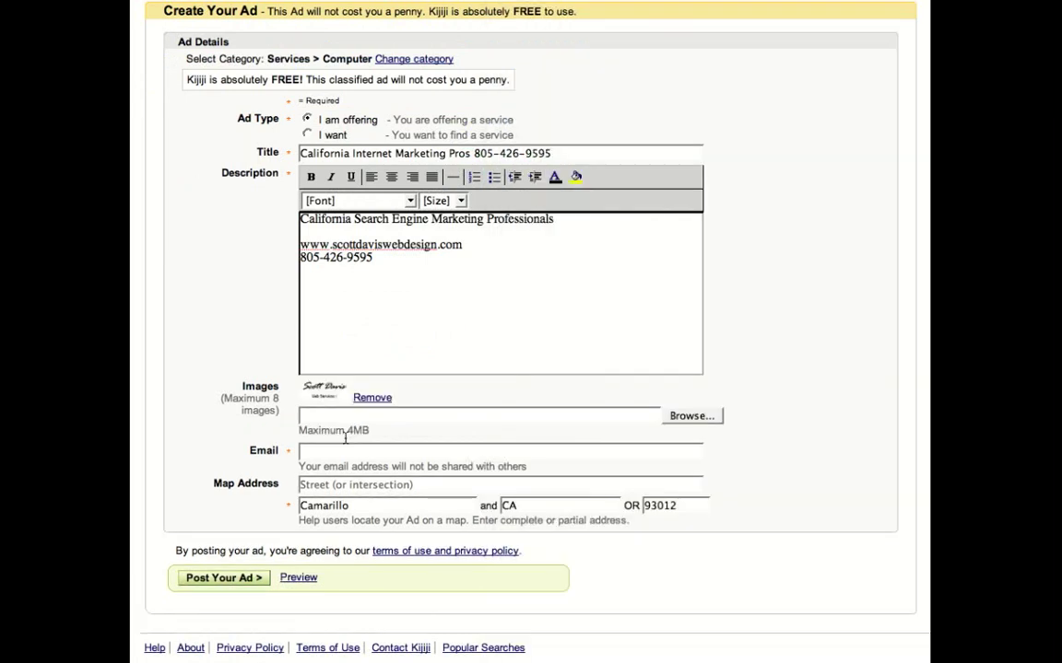
- Fill in the contact e-mail by accepting the suggested full address
click(335, 451)
text(info)
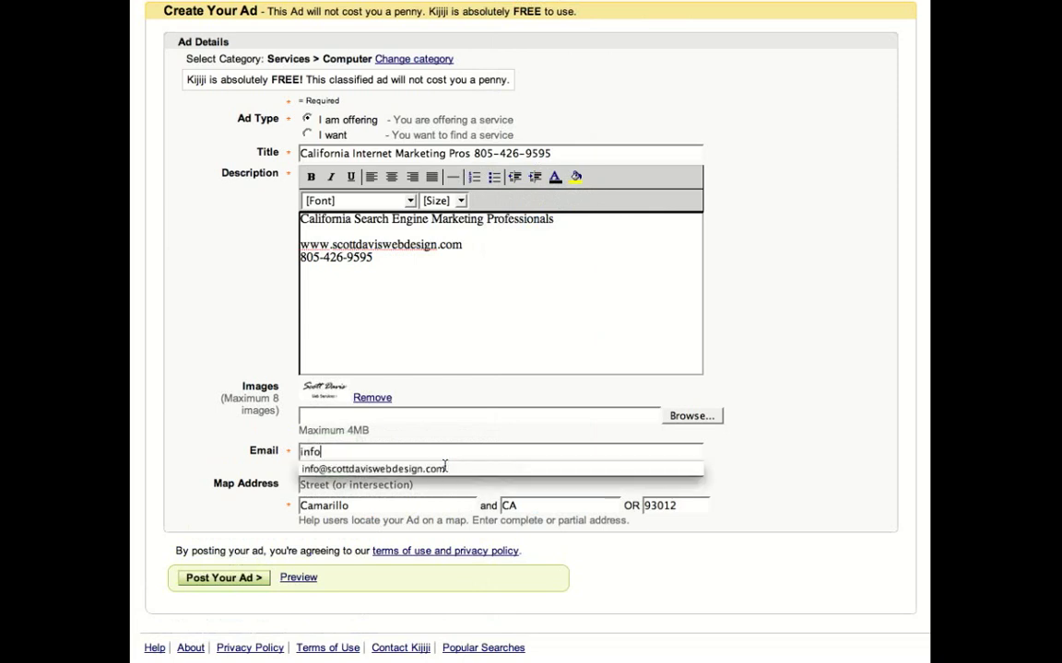
click(366, 470)
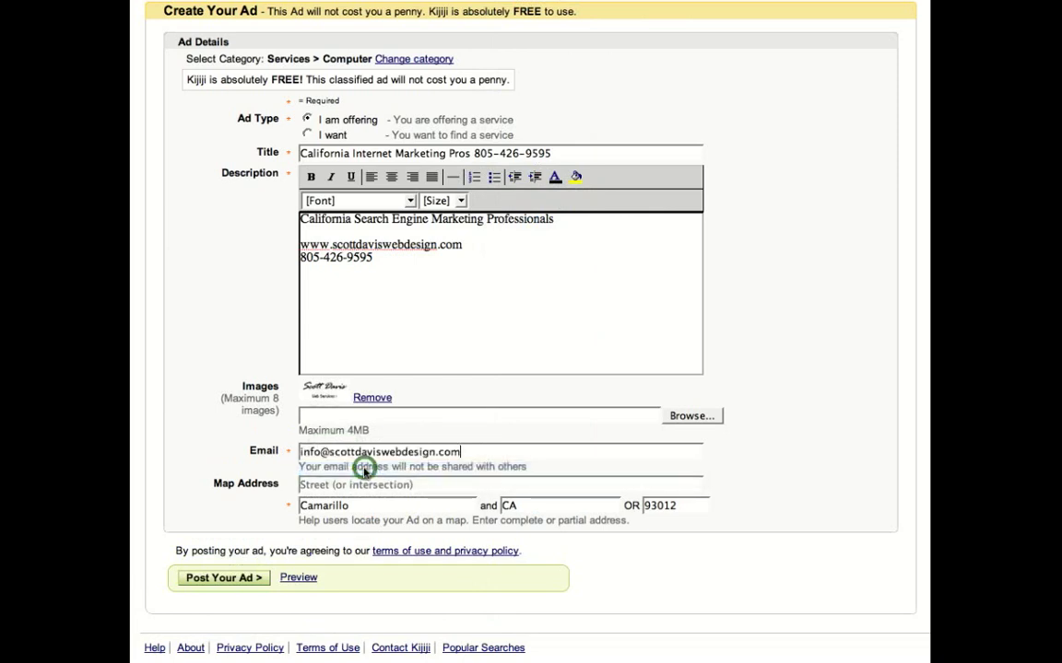
- Change the map city from Camarillo to San Diego and clear the 93012 zip code
click(369, 505)
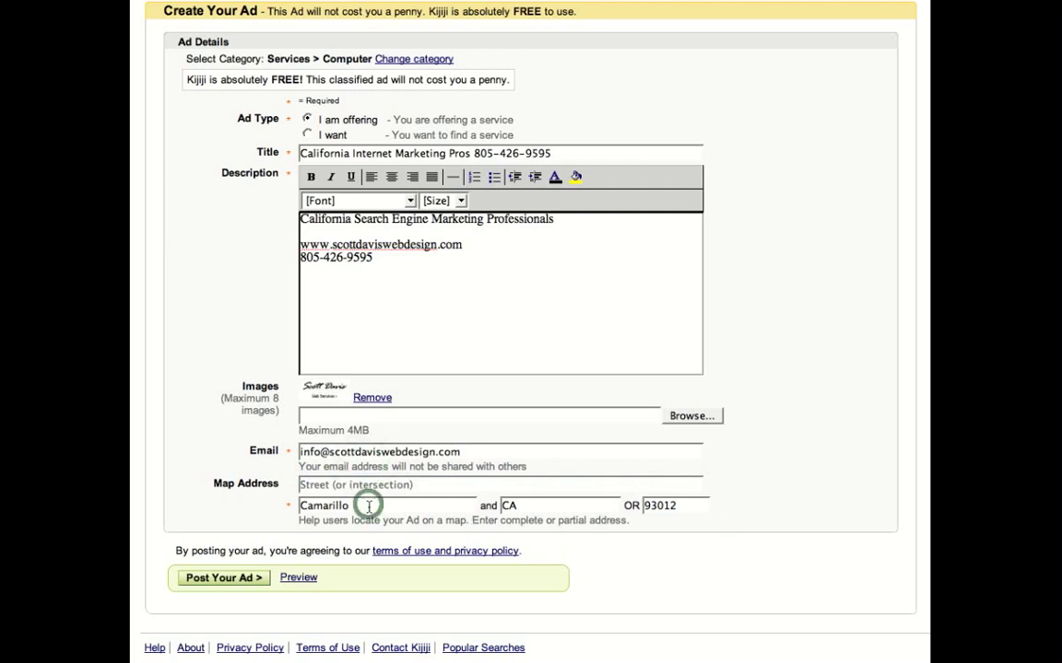
drag(369, 505, 252, 498)
text(San)
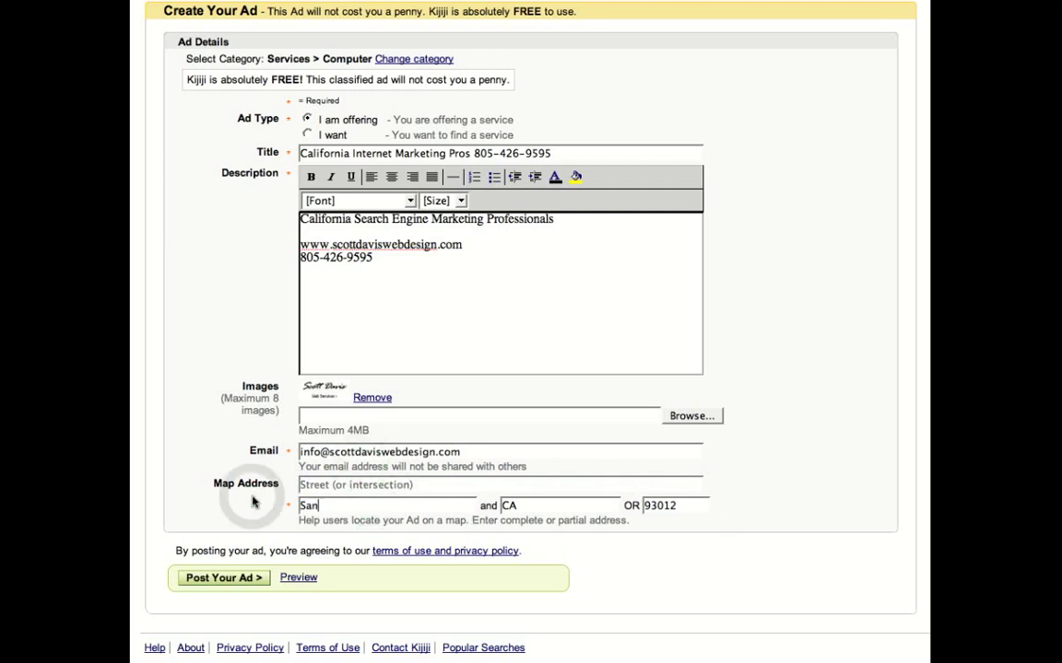
text( D)
text(iego)
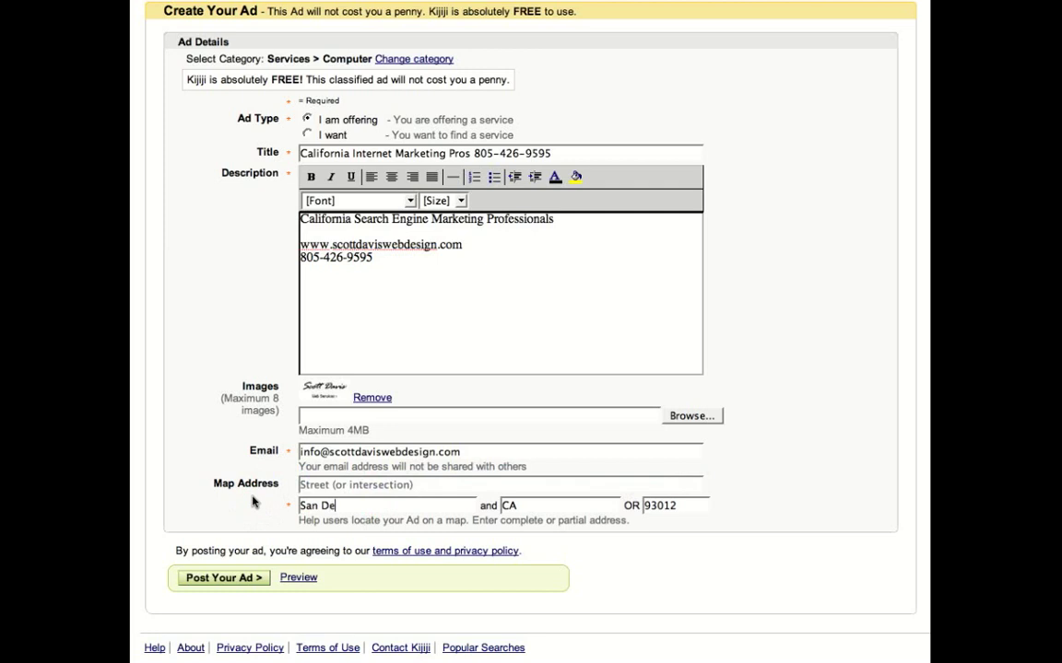
click(663, 505)
double_click(664, 505)
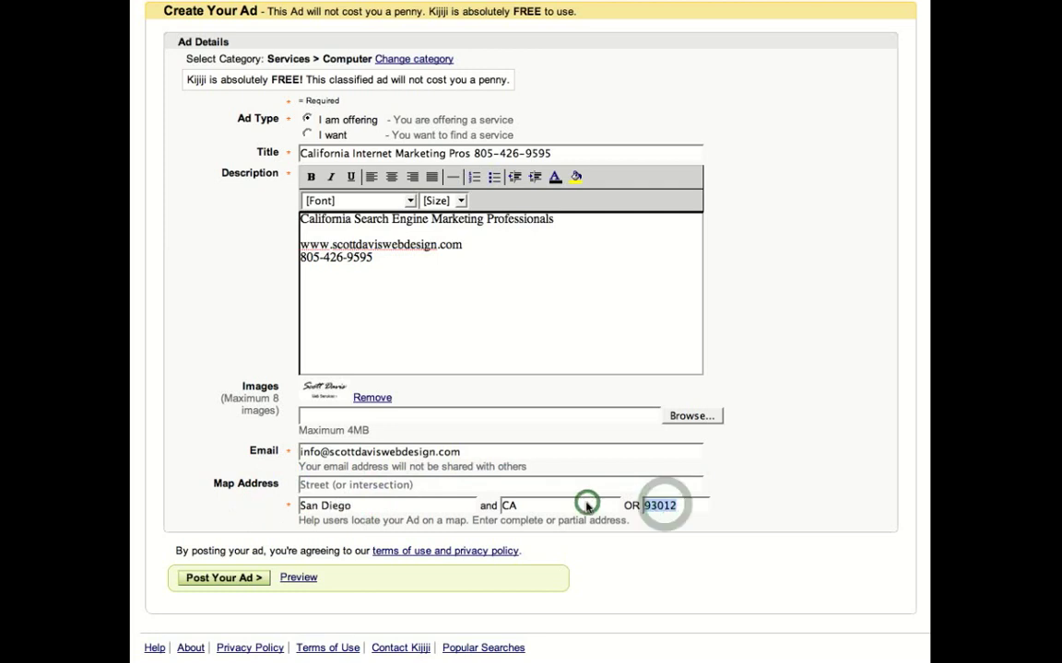
key(BackSpace)
click(812, 453)
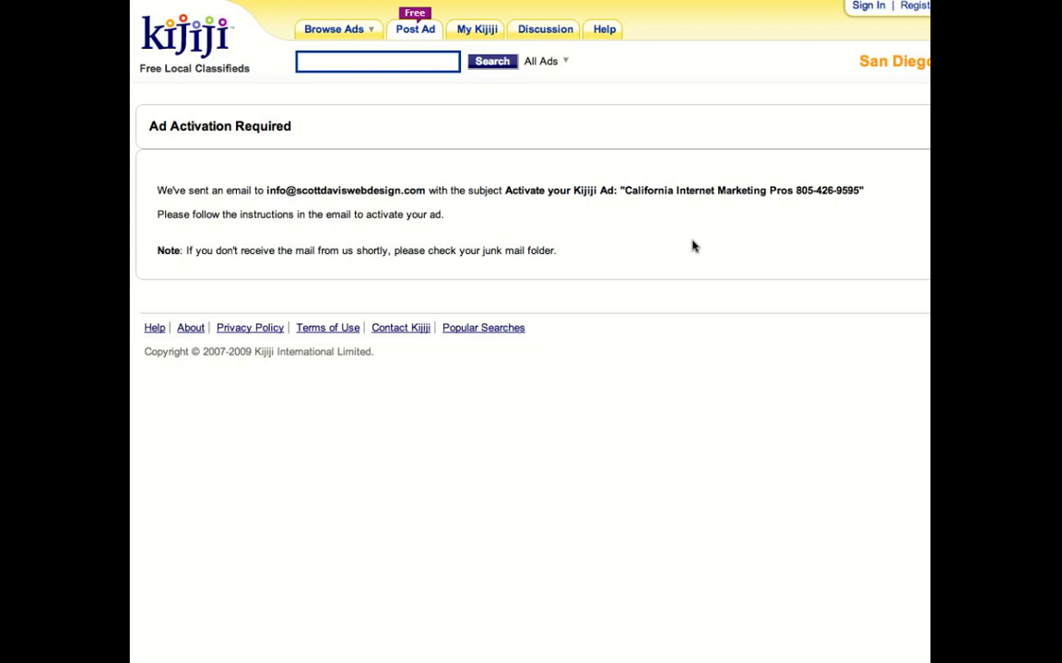
- Move on from the Ad Activation Required notice toward posting a new San Diego ad
click(514, 223)
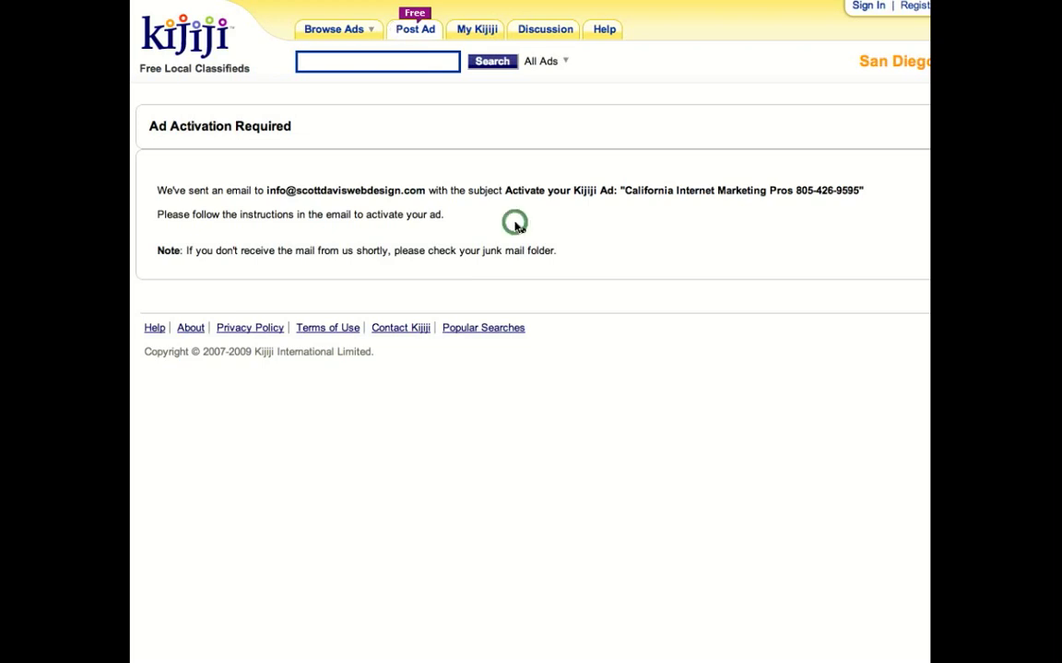